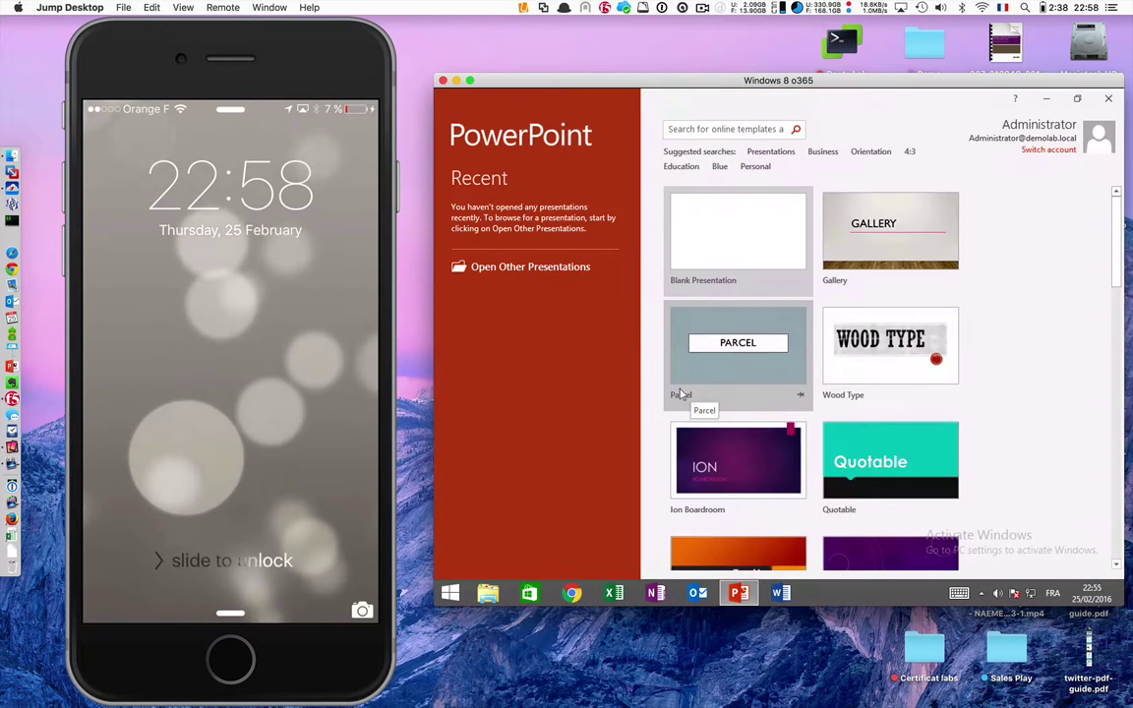
# Choose the OneDrive - f5 location under Open Other Presentations and start its sign-in.
pyautogui.click(538, 266)
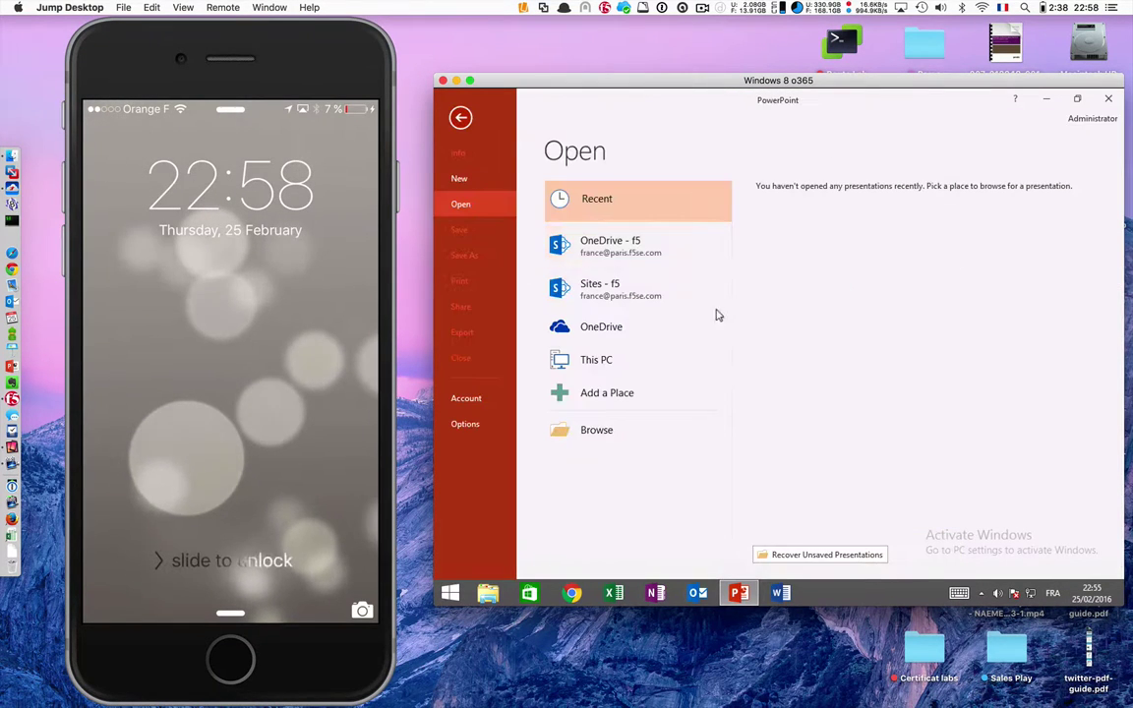
pyautogui.click(644, 257)
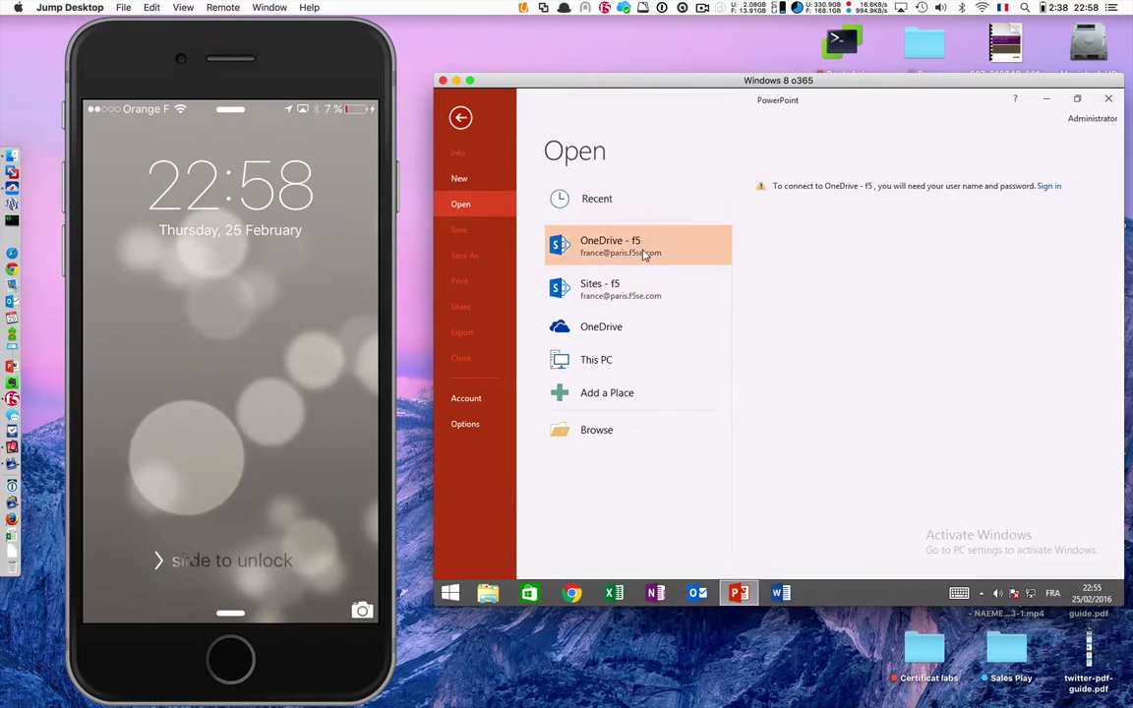
pyautogui.click(1048, 187)
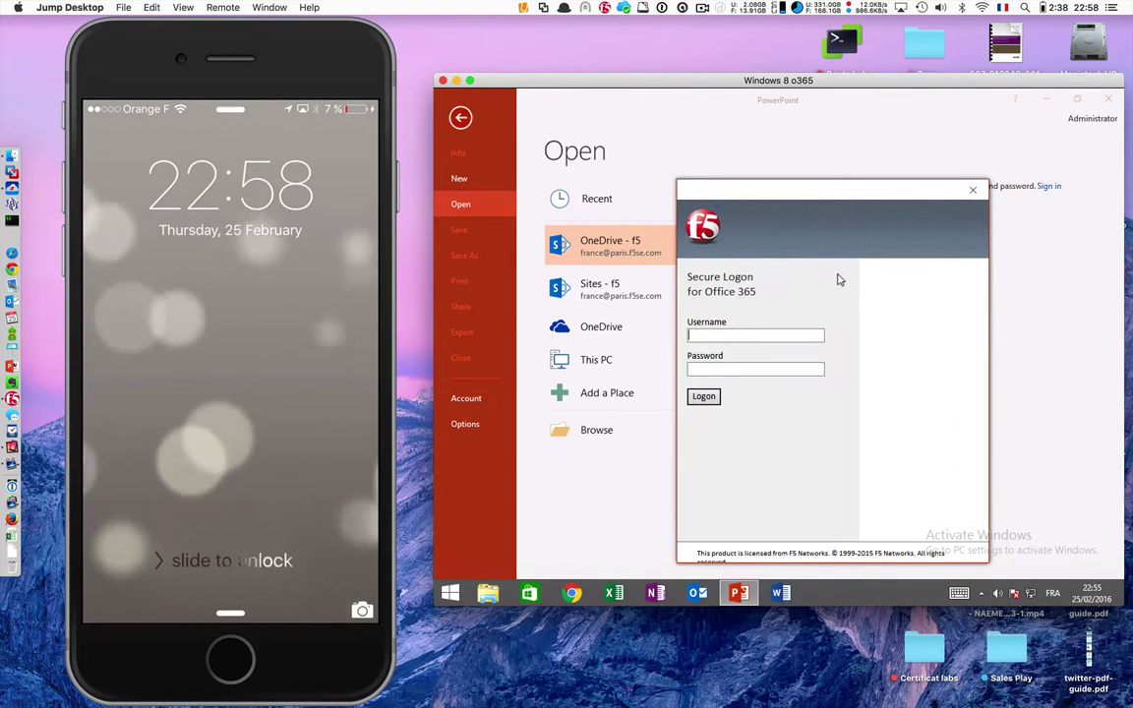
# Enter the username and password in the F5 Secure Logon dialog and submit them.
pyautogui.write('franc')
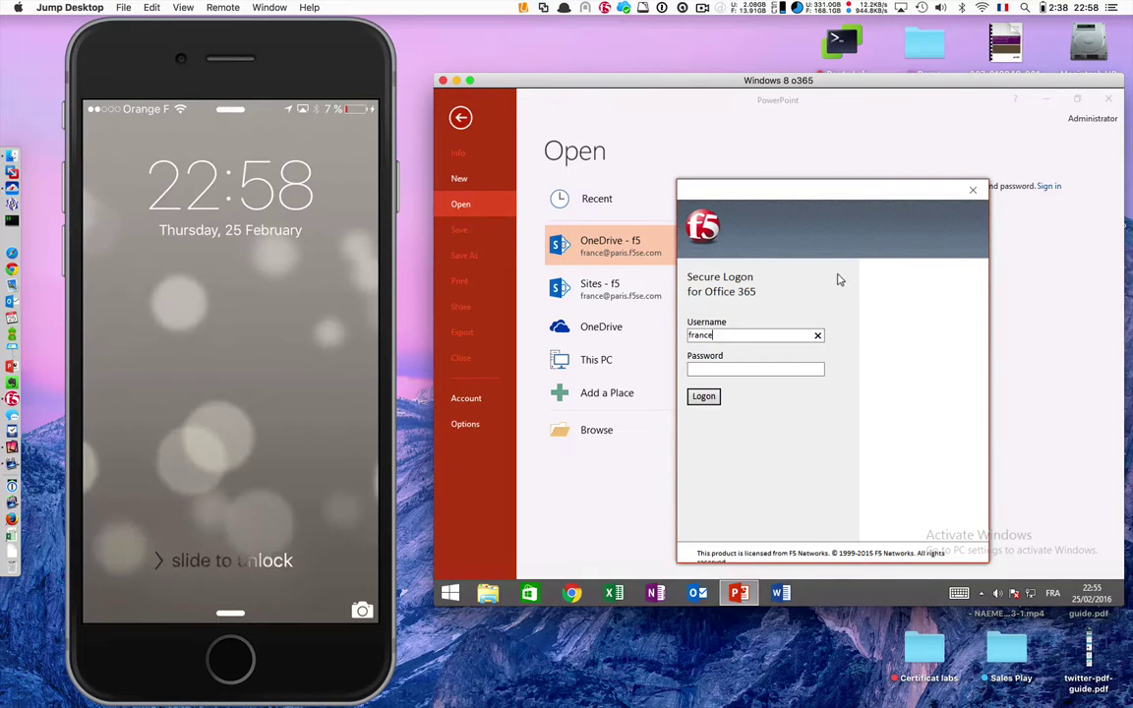
pyautogui.write('e')
pyautogui.press('Tab')
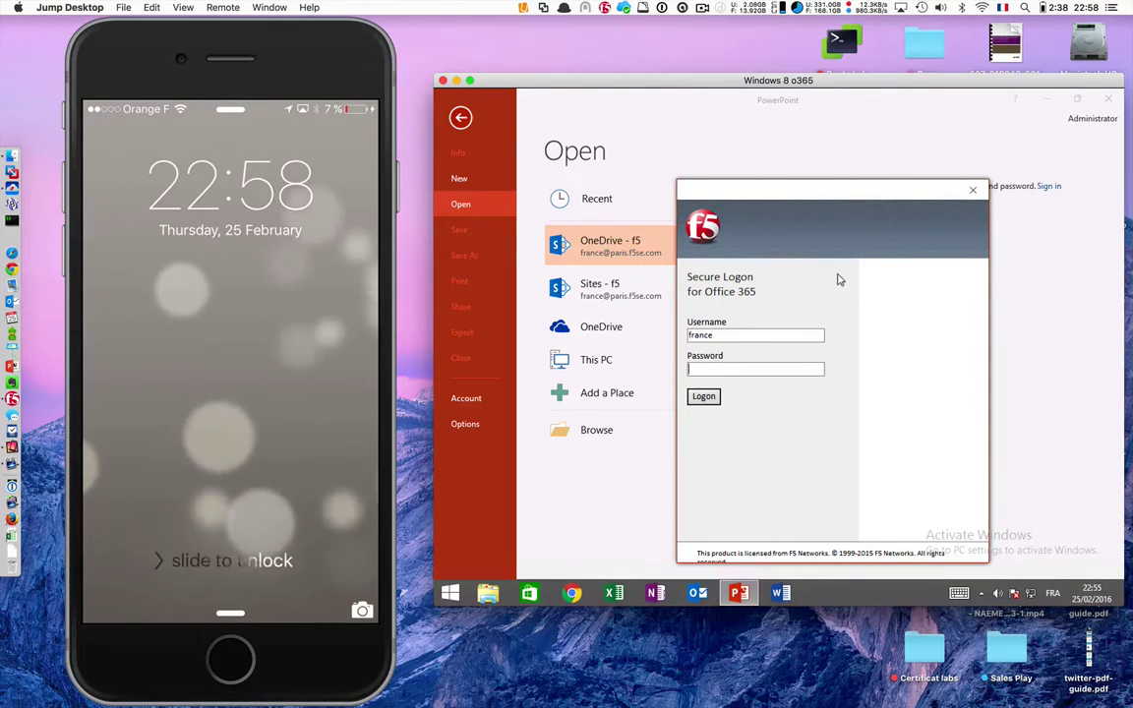
pyautogui.write('passw')
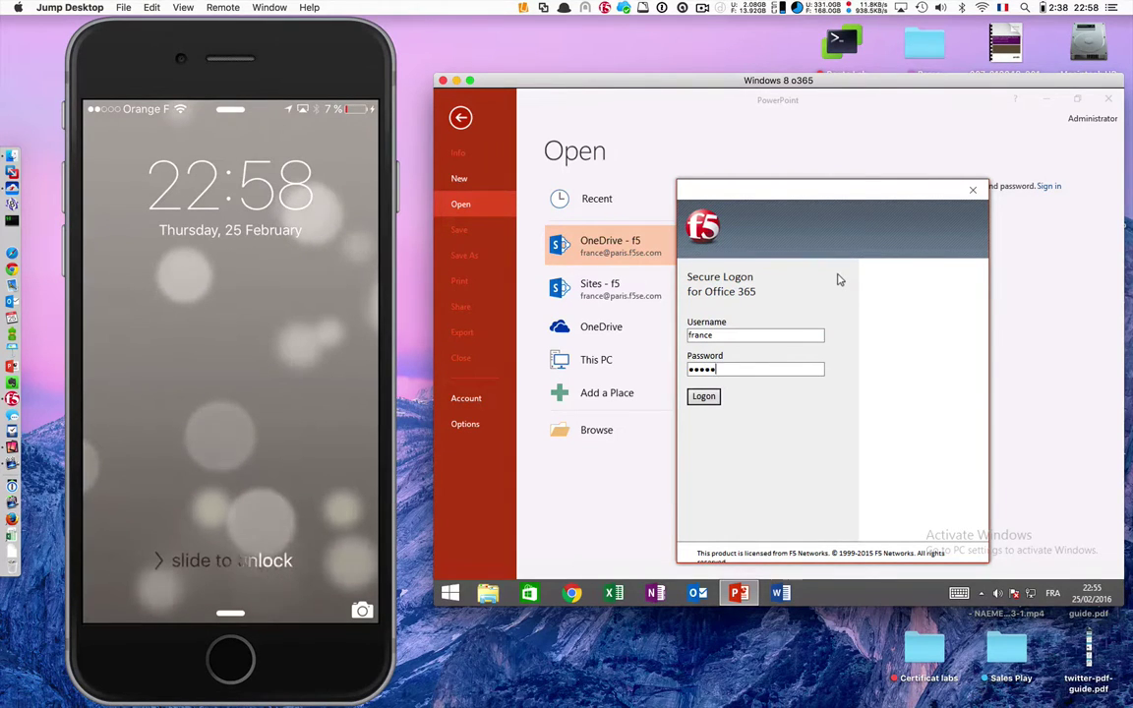
pyautogui.write('or')
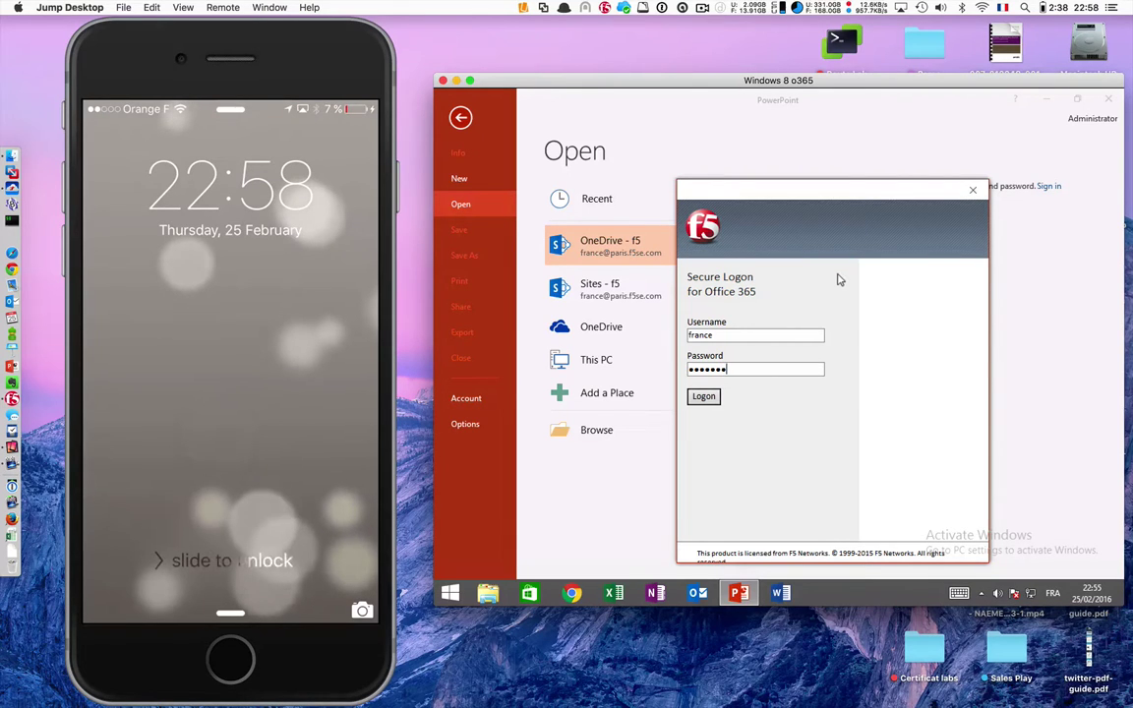
pyautogui.click(706, 397)
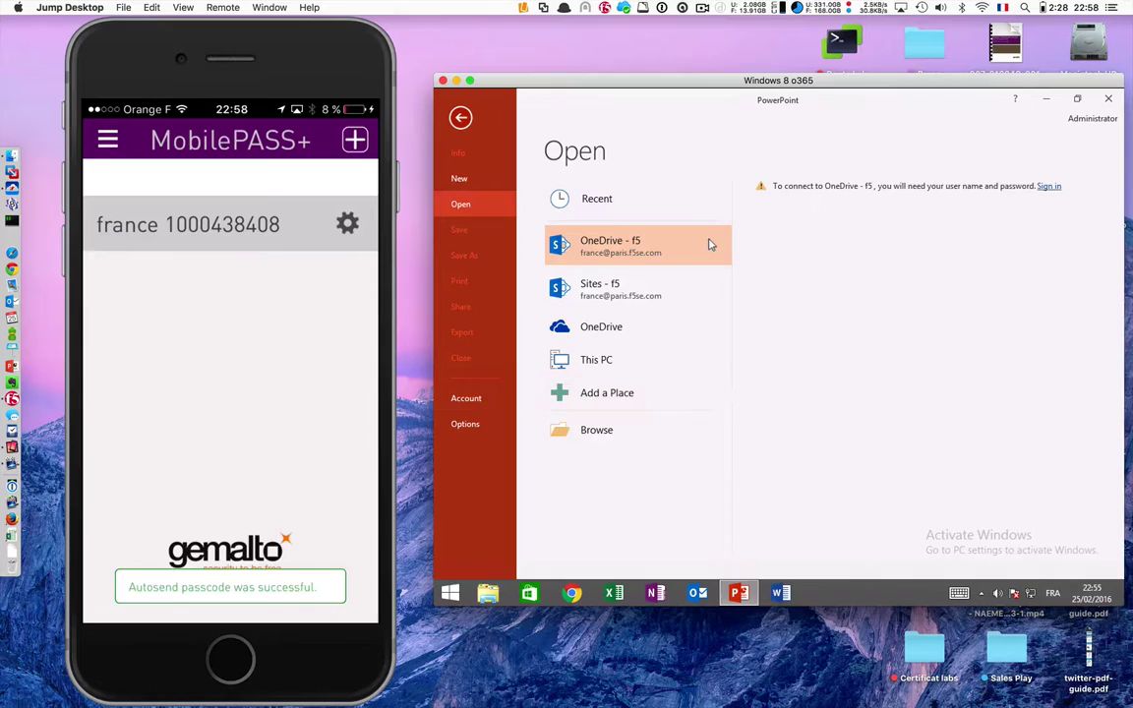
pyautogui.moveTo(877, 223)
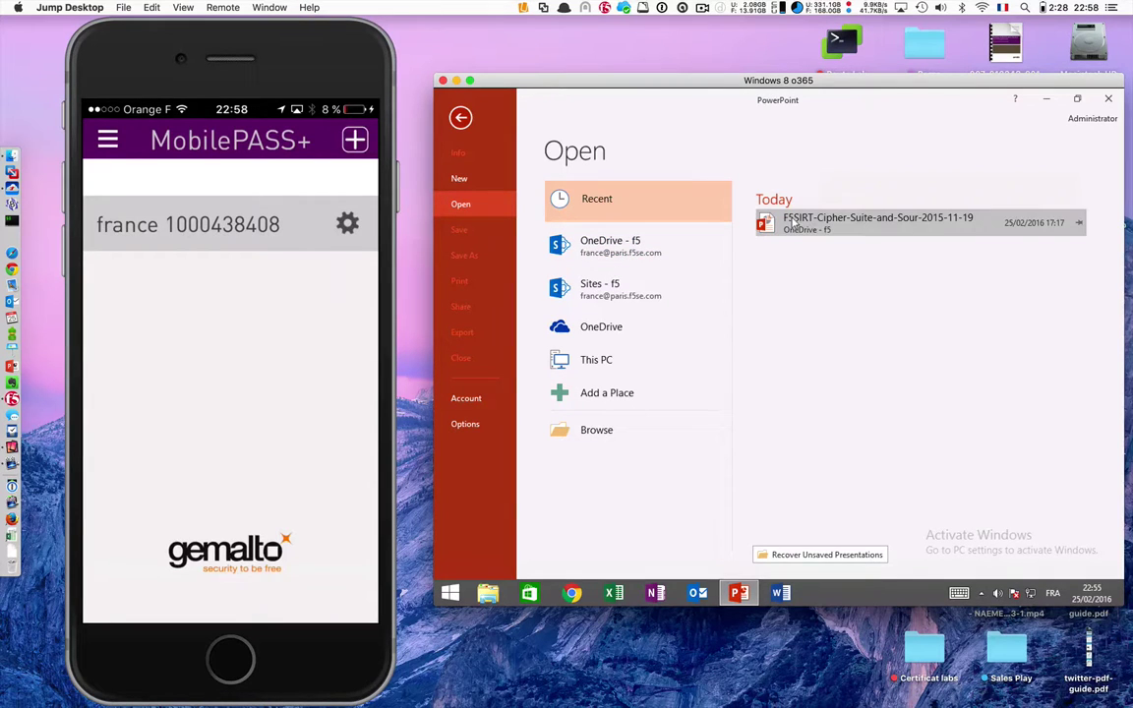
# Open the recent Cipher Suite presentation and end its first subtitle line with 'Update 23h00'.
pyautogui.click(795, 225)
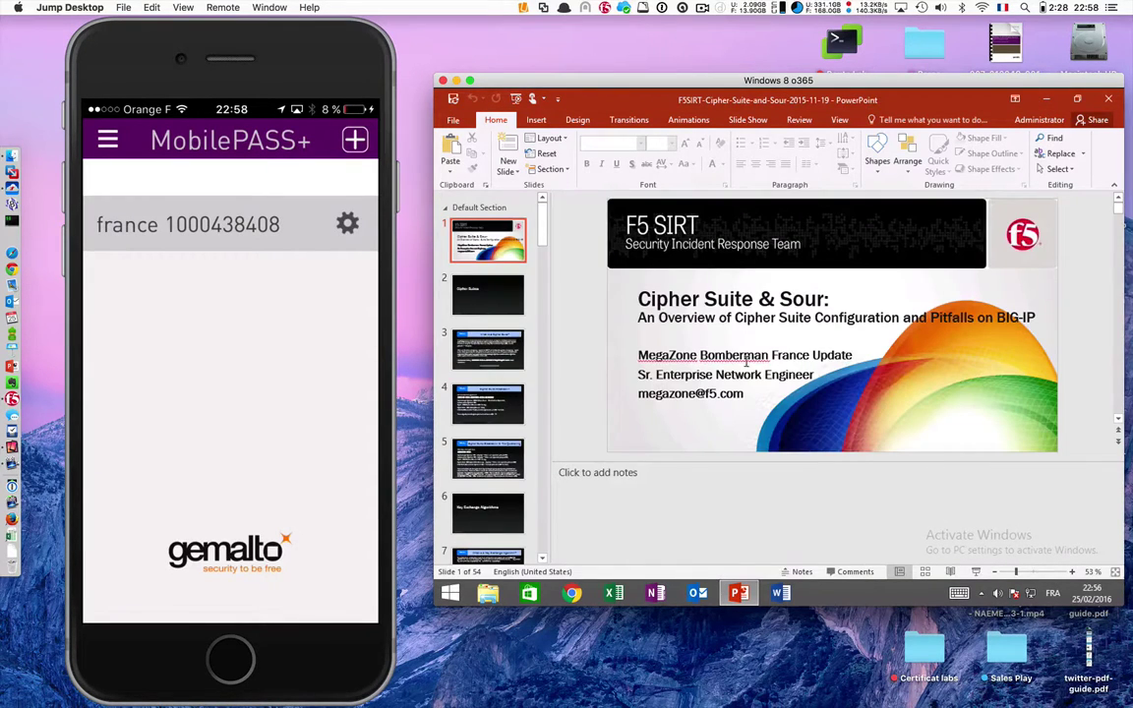
pyautogui.click(853, 356)
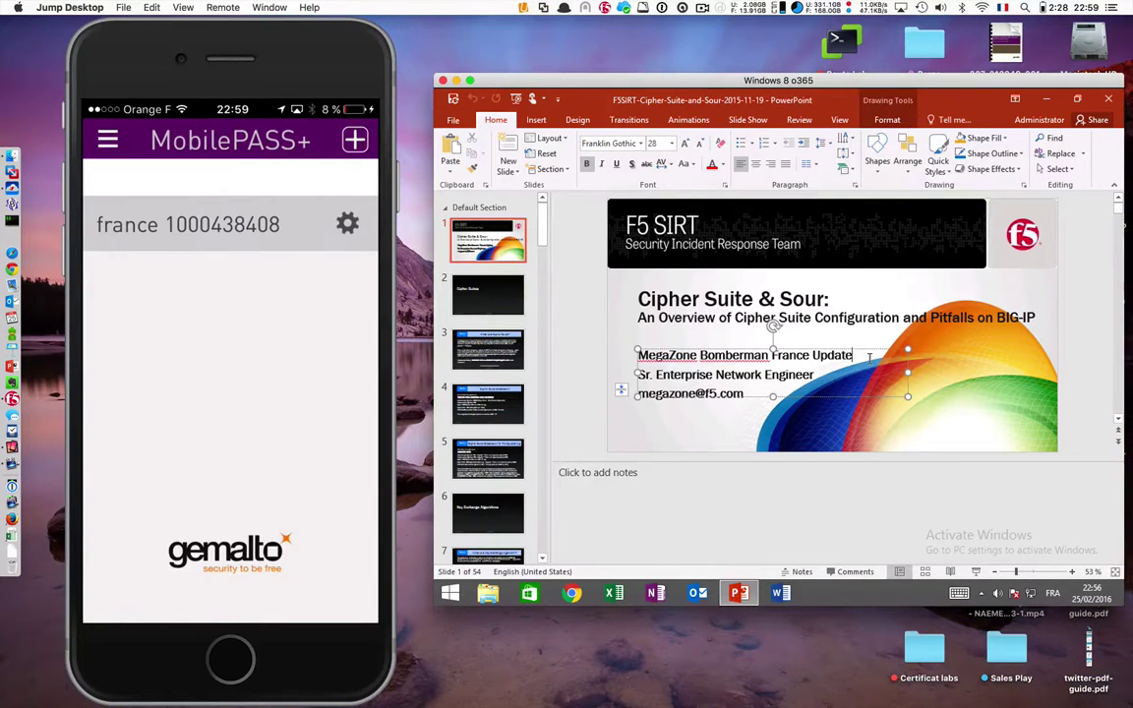
pyautogui.press('BackSpace')
pyautogui.press('BackSpace')
pyautogui.press('BackSpace')
pyautogui.press('BackSpace')
pyautogui.press('BackSpace')
pyautogui.press('BackSpace')
pyautogui.press('BackSpace')
pyautogui.press('BackSpace')
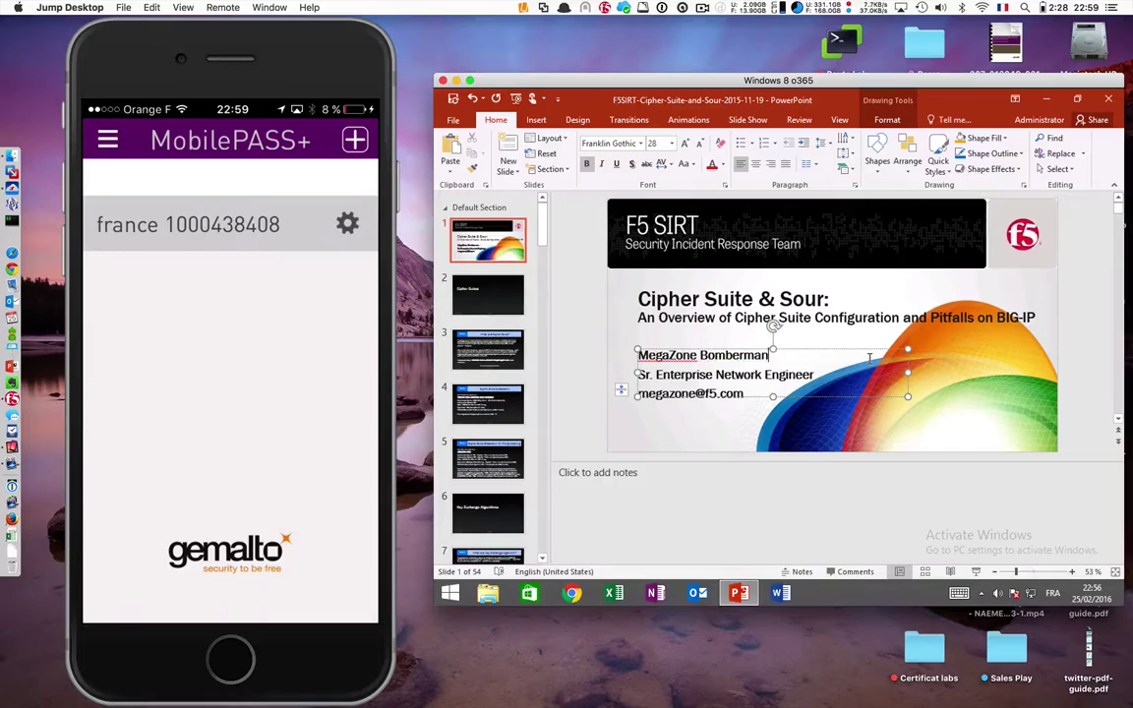
pyautogui.press('BackSpace')
pyautogui.press('BackSpace')
pyautogui.press('BackSpace')
pyautogui.press('BackSpace')
pyautogui.press('BackSpace')
pyautogui.press('BackSpace')
pyautogui.write('Update ')
pyautogui.write('23')
pyautogui.write('h00')
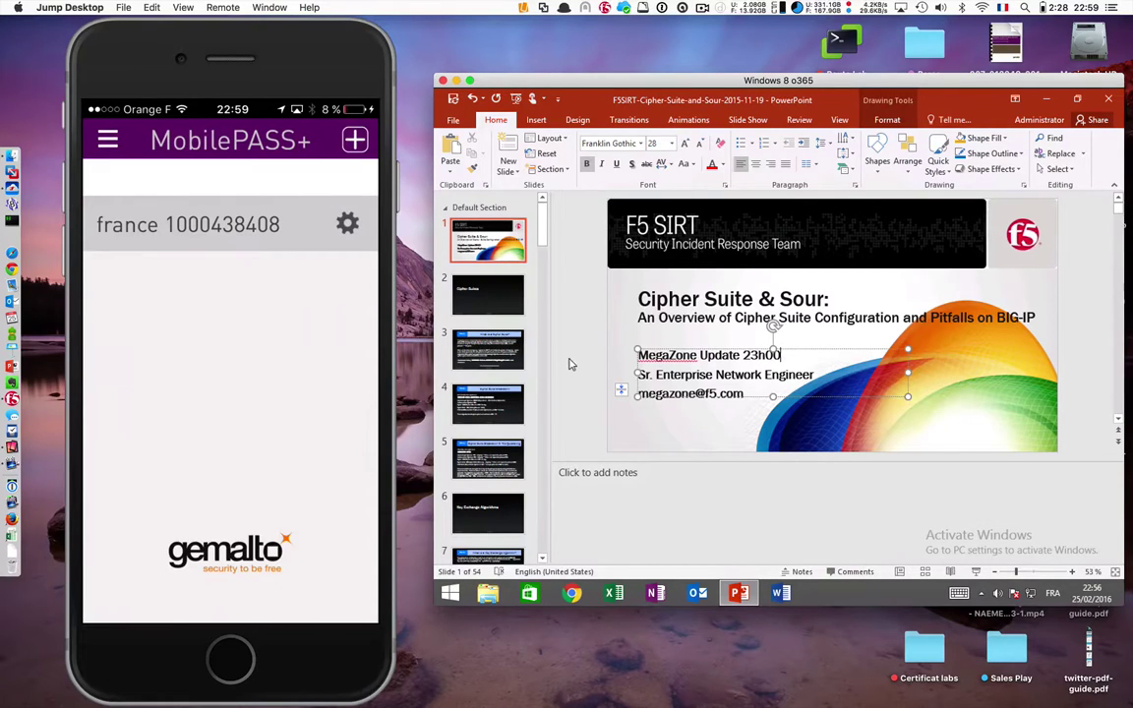
# Save the presentation to OneDrive and close PowerPoint.
pyautogui.click(554, 346)
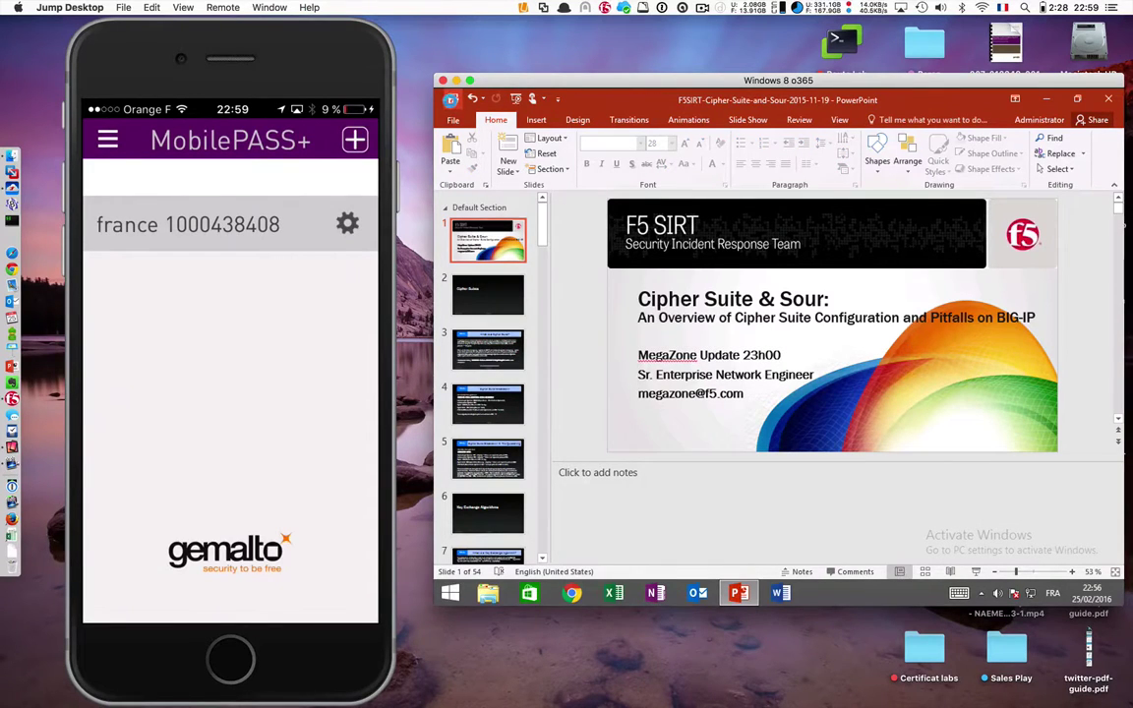
pyautogui.click(452, 100)
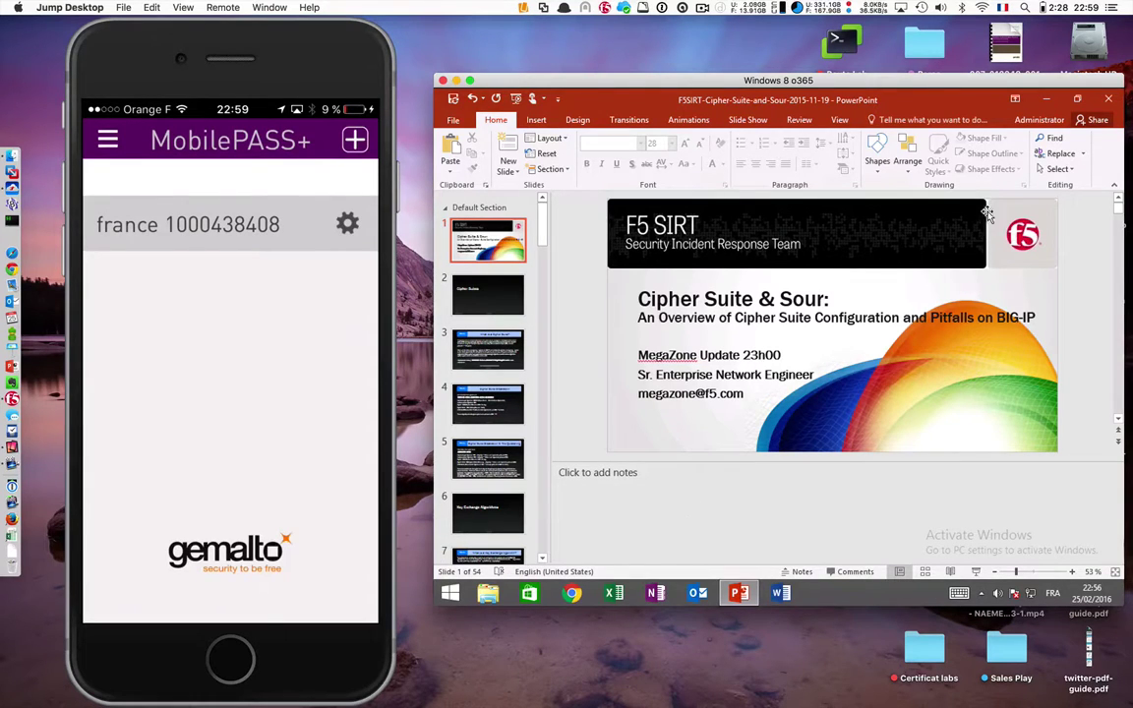
pyautogui.click(1108, 100)
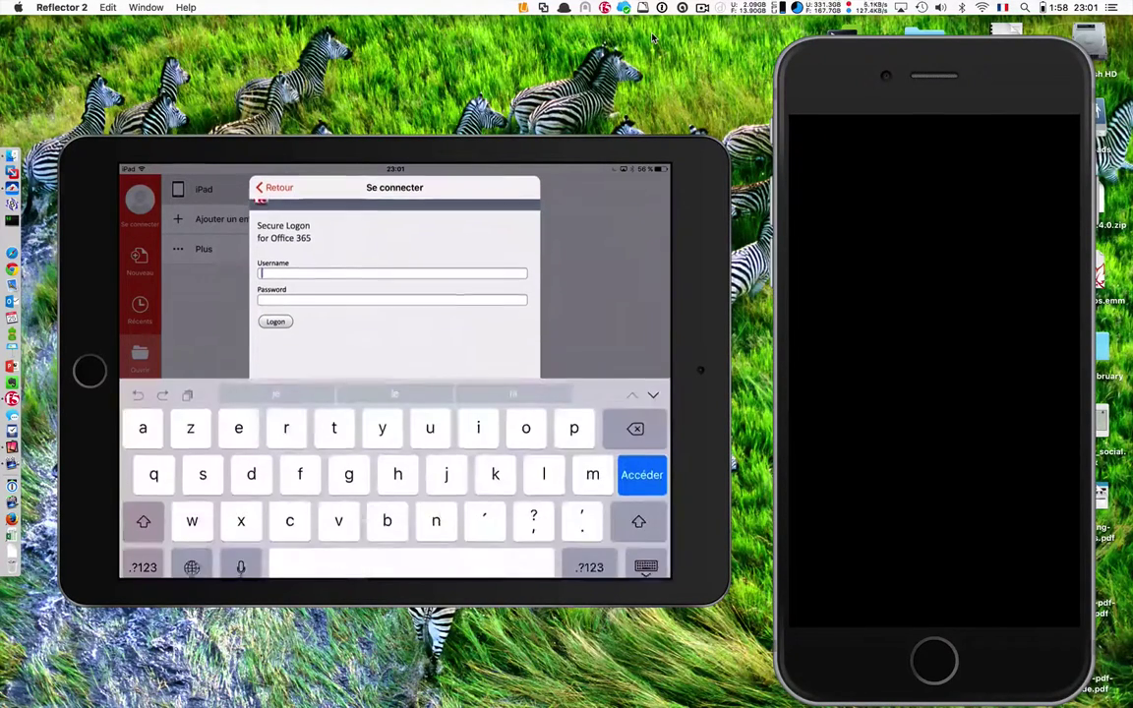
# Submit the username and password on the iPad's F5 Secure Logon screen.
pyautogui.write('fra')
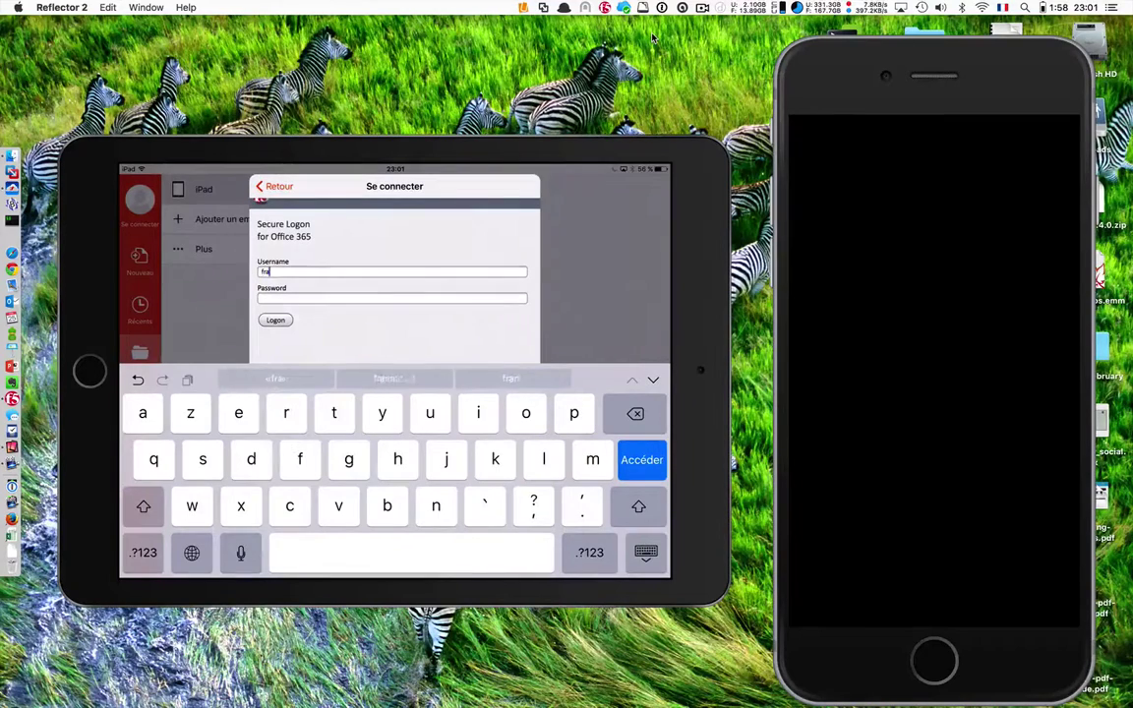
pyautogui.write('nce')
pyautogui.press('Tab')
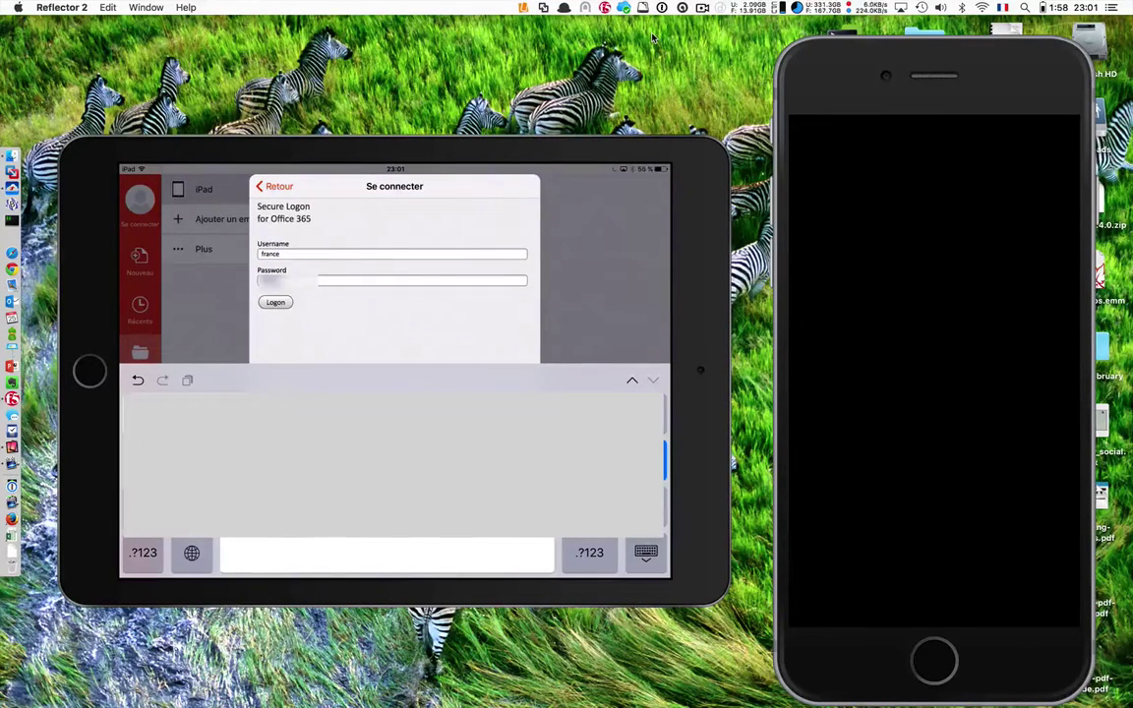
pyautogui.write('2')
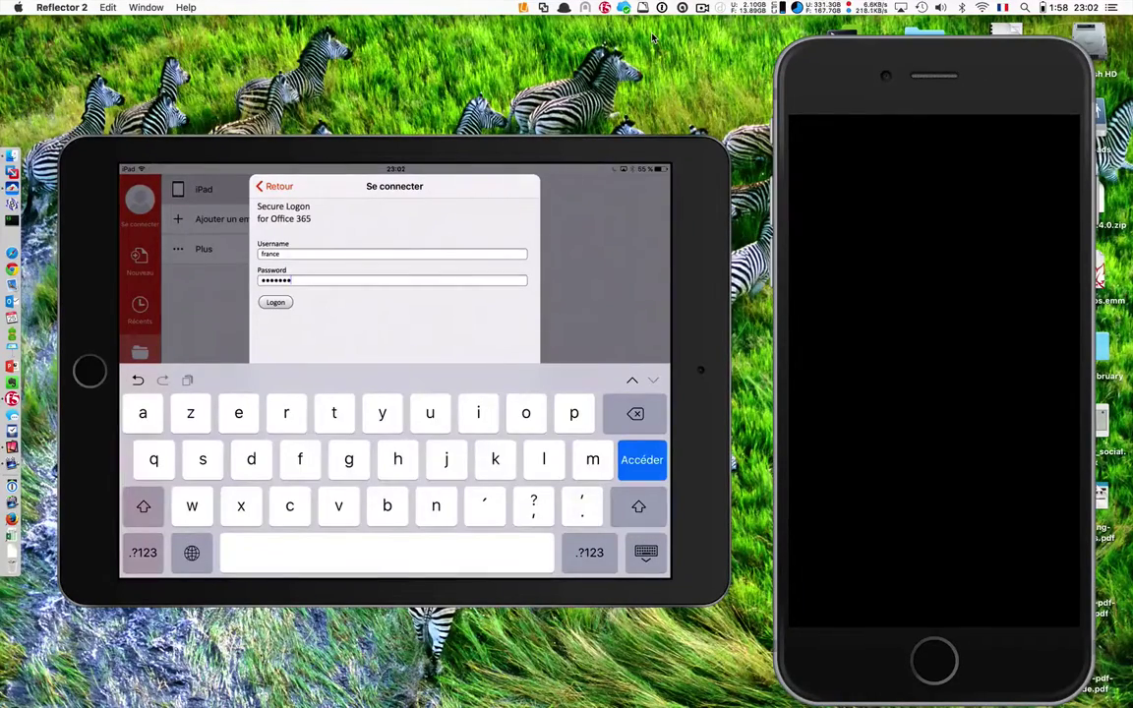
pyautogui.press('Return')
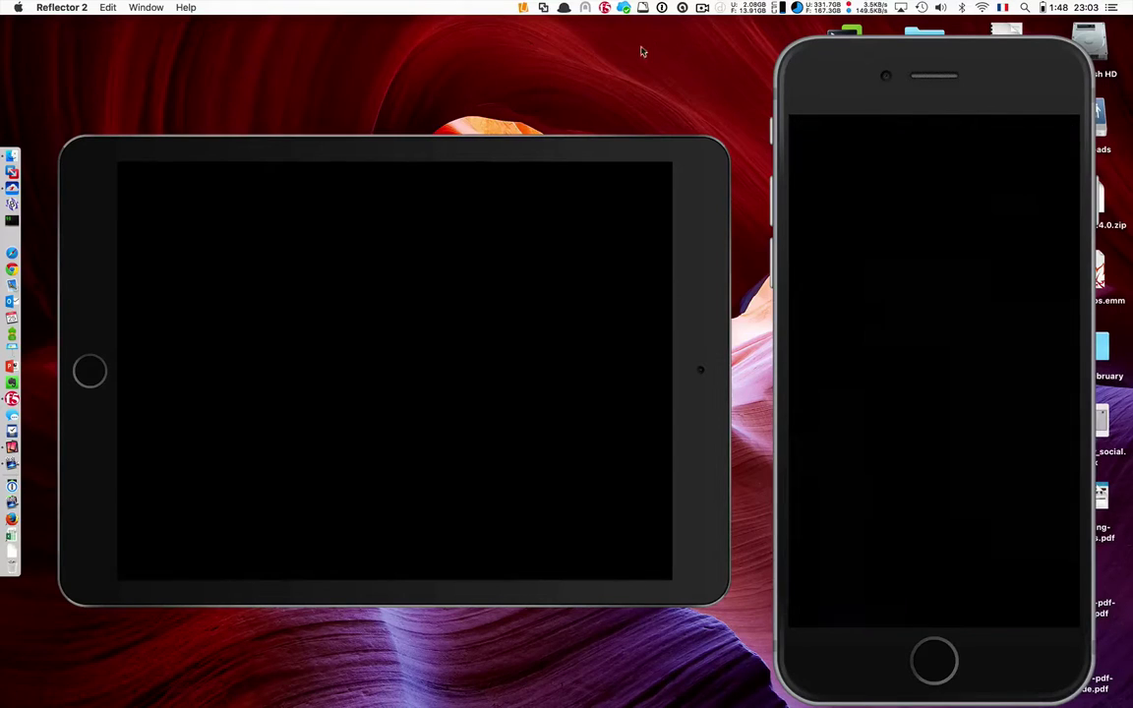
# In a new incognito window, load the company SharePoint site from 'emea' and enter the work e-mail.
pyautogui.click(15, 272)
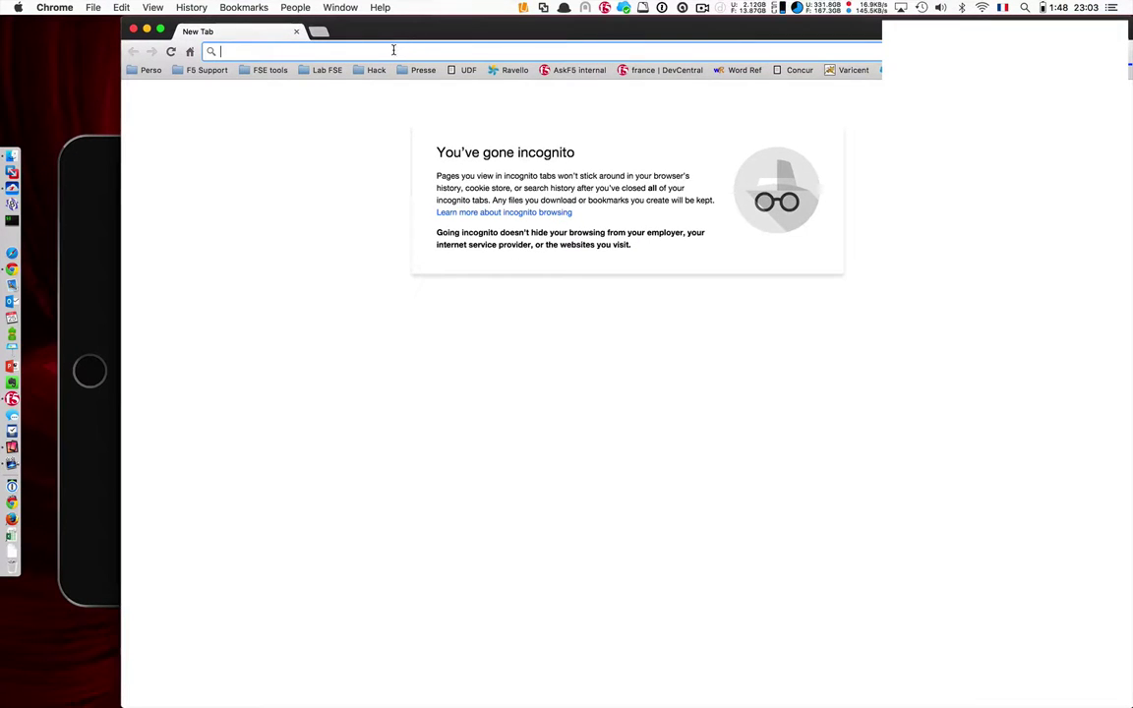
pyautogui.write('emea')
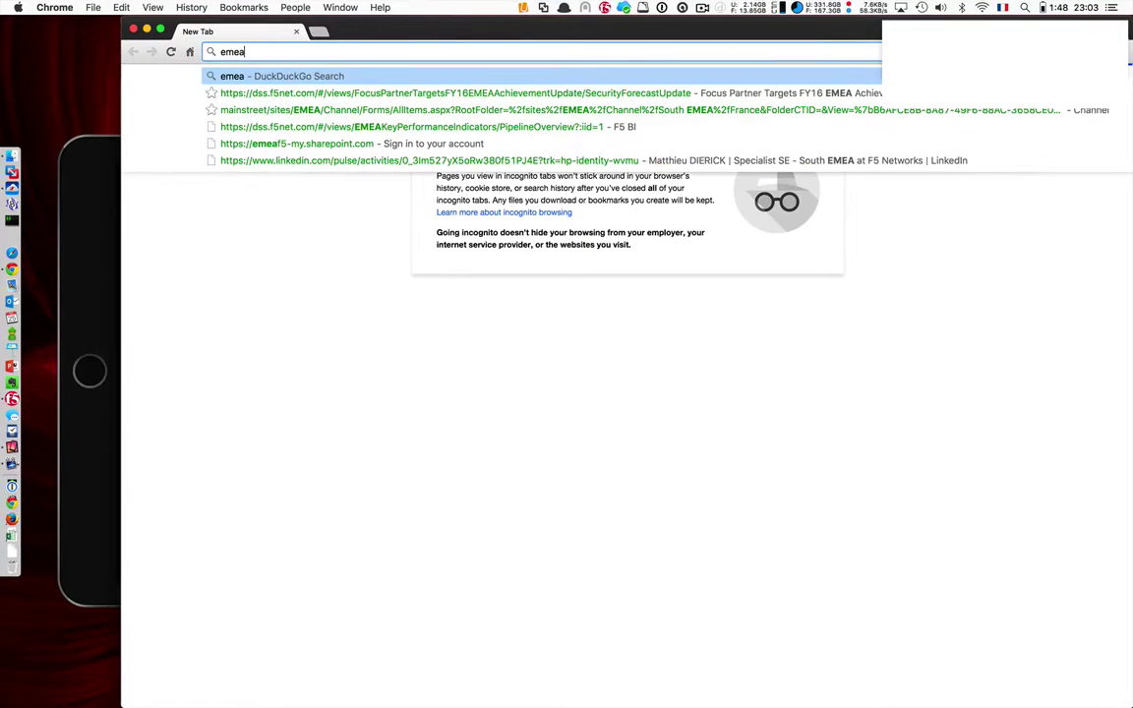
pyautogui.press('Down')
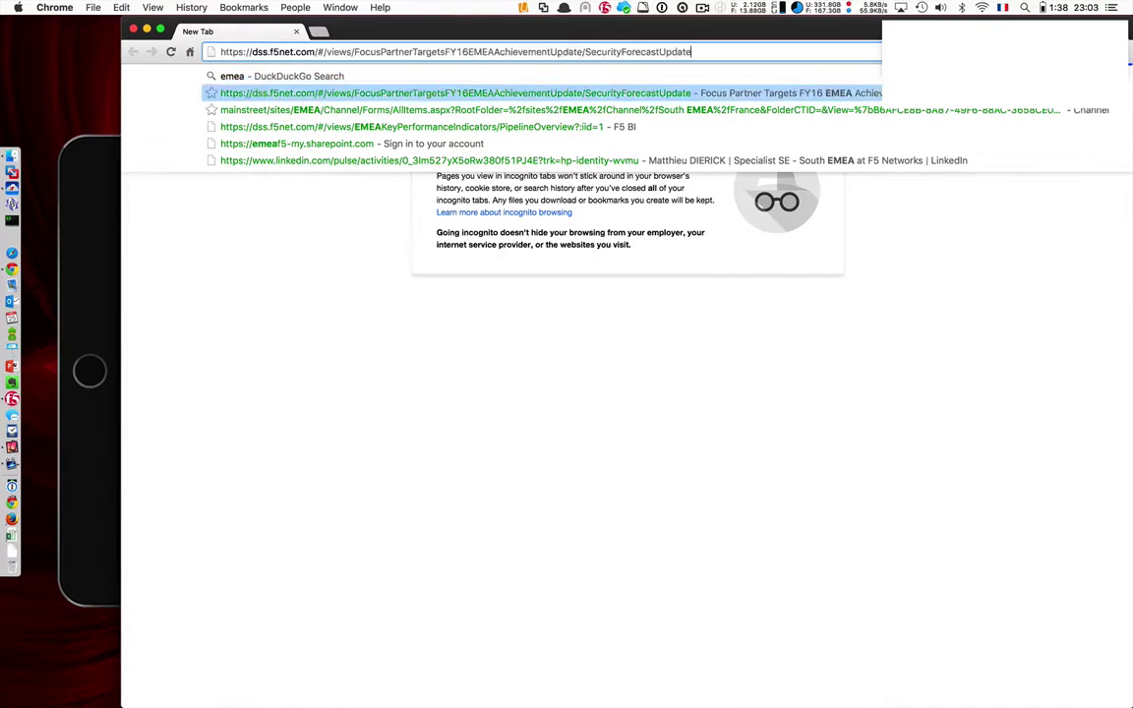
pyautogui.press('Down')
pyautogui.press('Down')
pyautogui.press('Down')
pyautogui.press('Return')
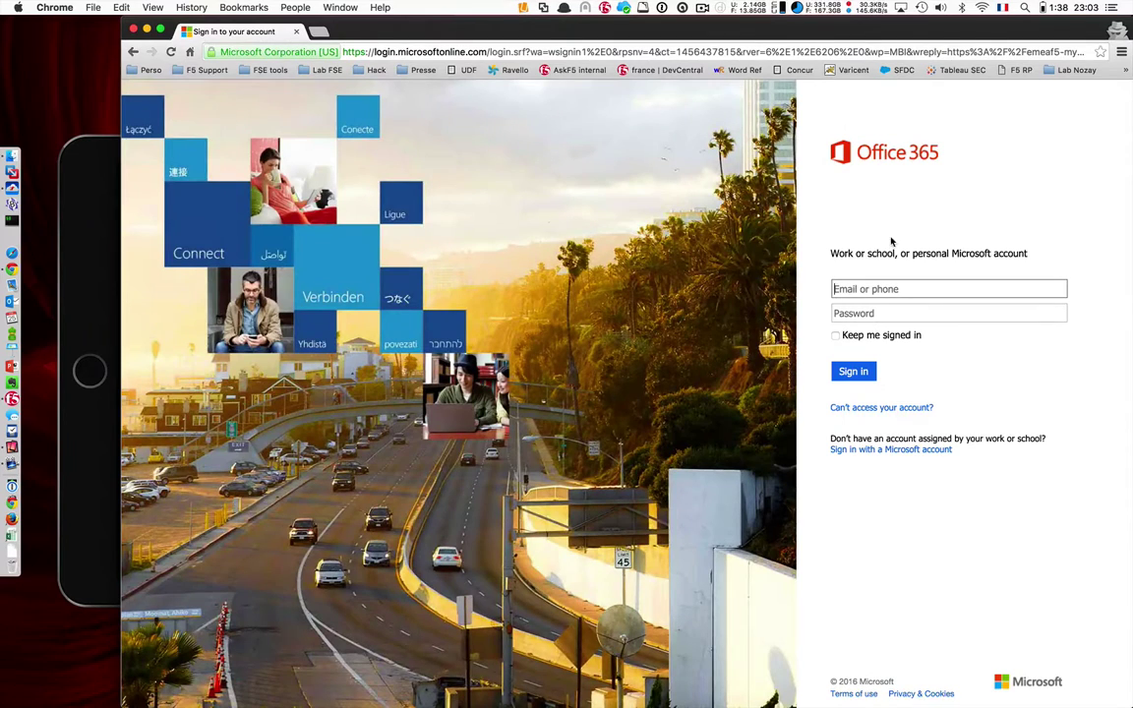
pyautogui.write('france')
pyautogui.write('par')
pyautogui.write('.com')
pyautogui.press('Tab')
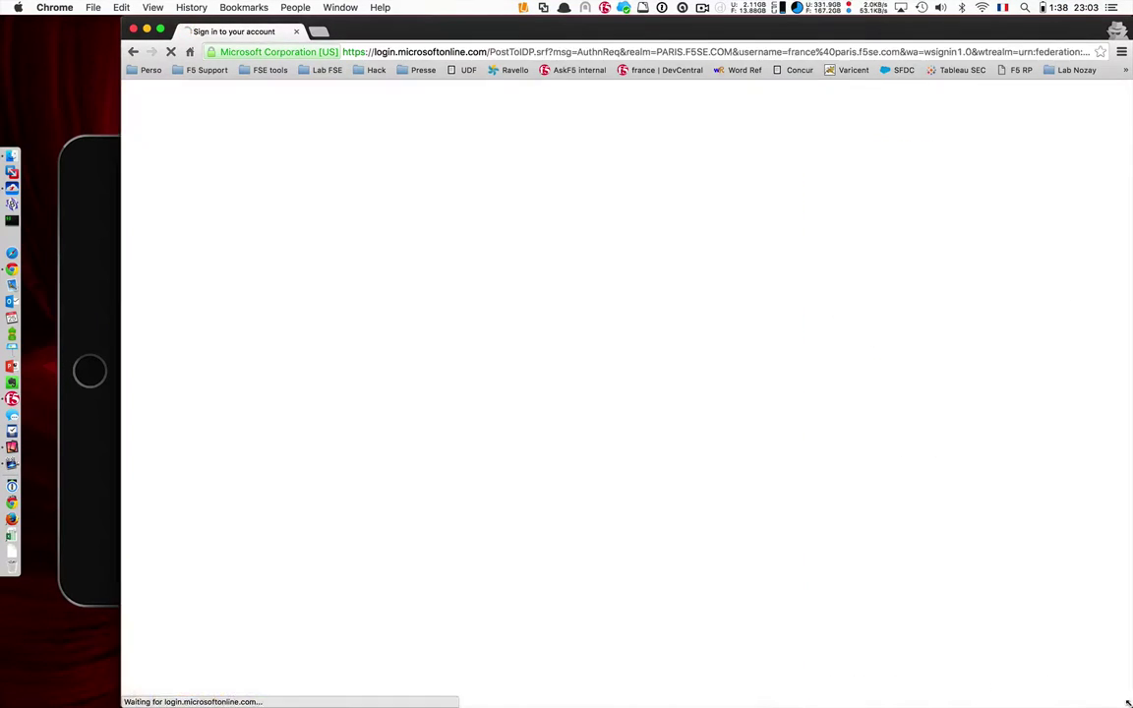
# Shrink the Chrome window and submit the username and password on the F5 Secure Logon page.
pyautogui.moveTo(1127, 703); pyautogui.dragTo(697, 539)
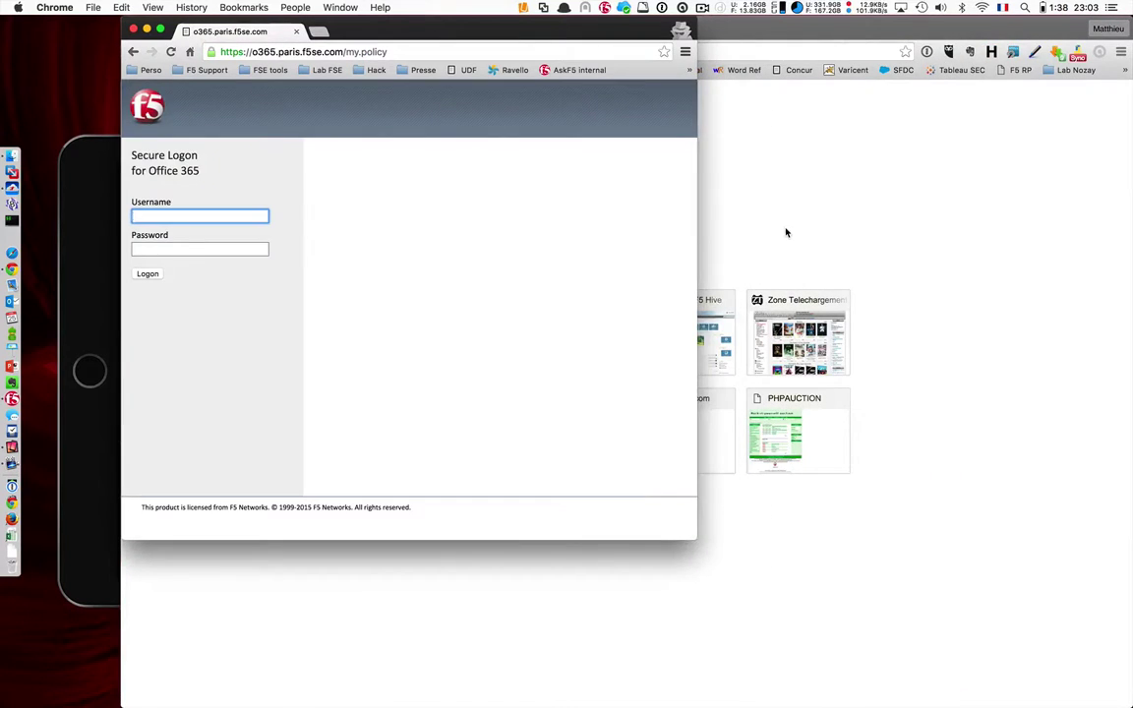
pyautogui.write('f')
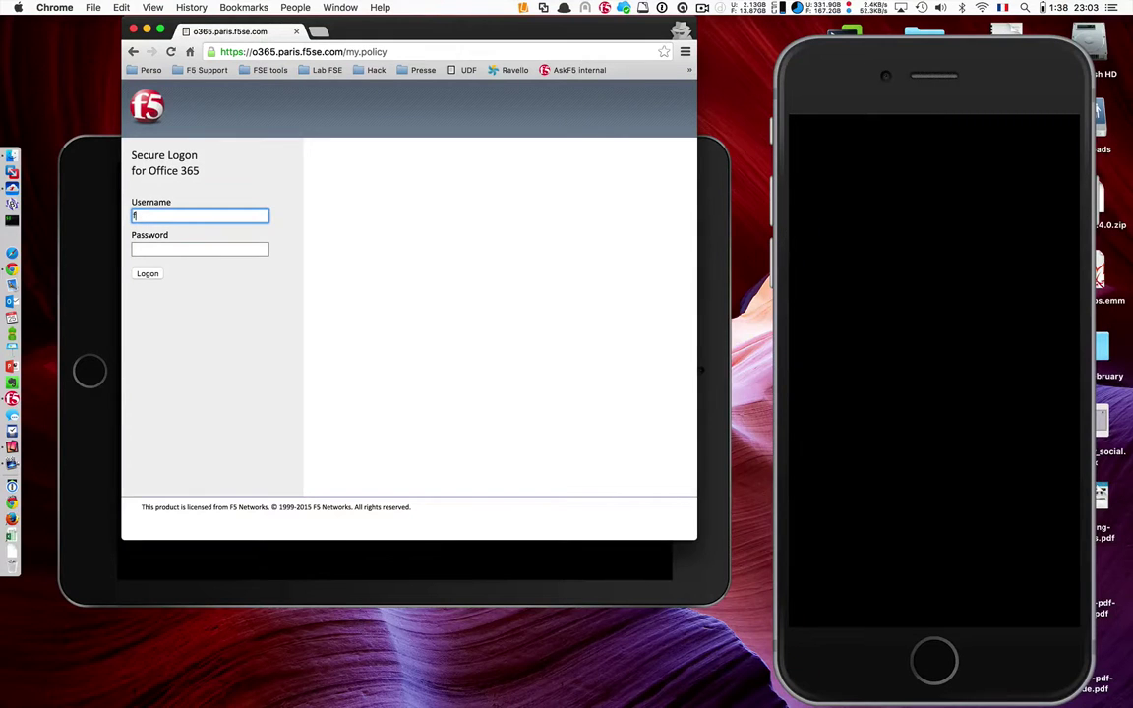
pyautogui.write('rance')
pyautogui.press('Tab')
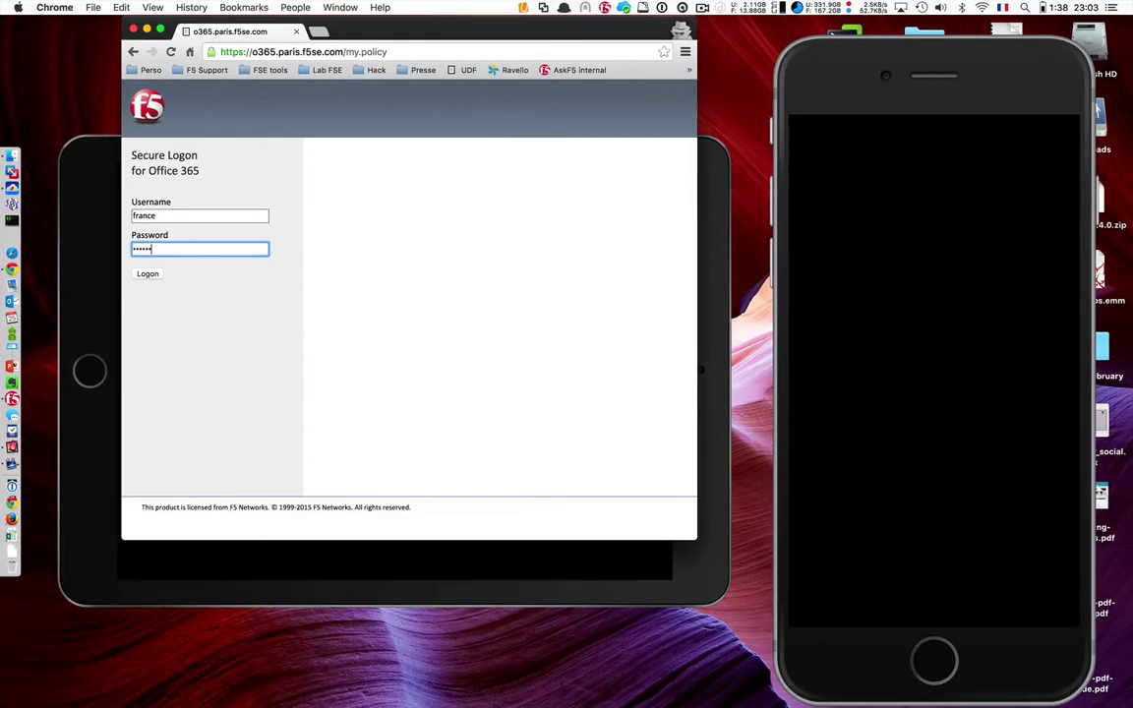
pyautogui.press('Return')
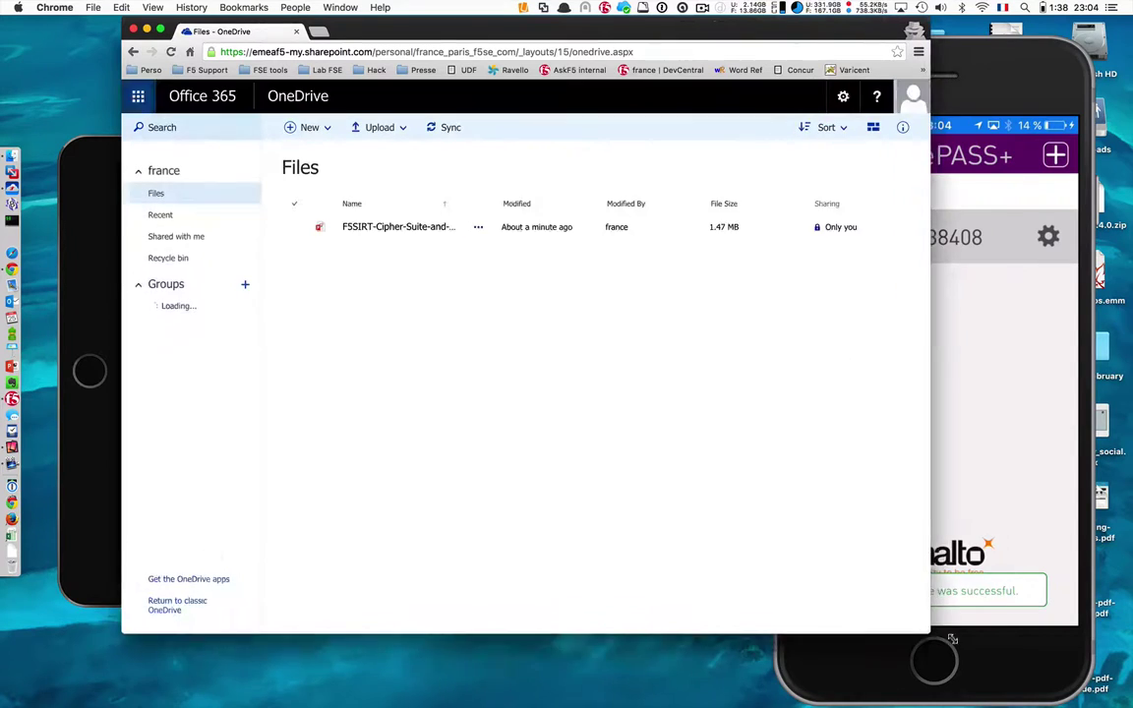
# Enlarge the Chrome window and open the F5SIRT-Cipher-Suite presentation from OneDrive.
pyautogui.moveTo(689, 533); pyautogui.dragTo(1015, 675)
pyautogui.click(374, 227)
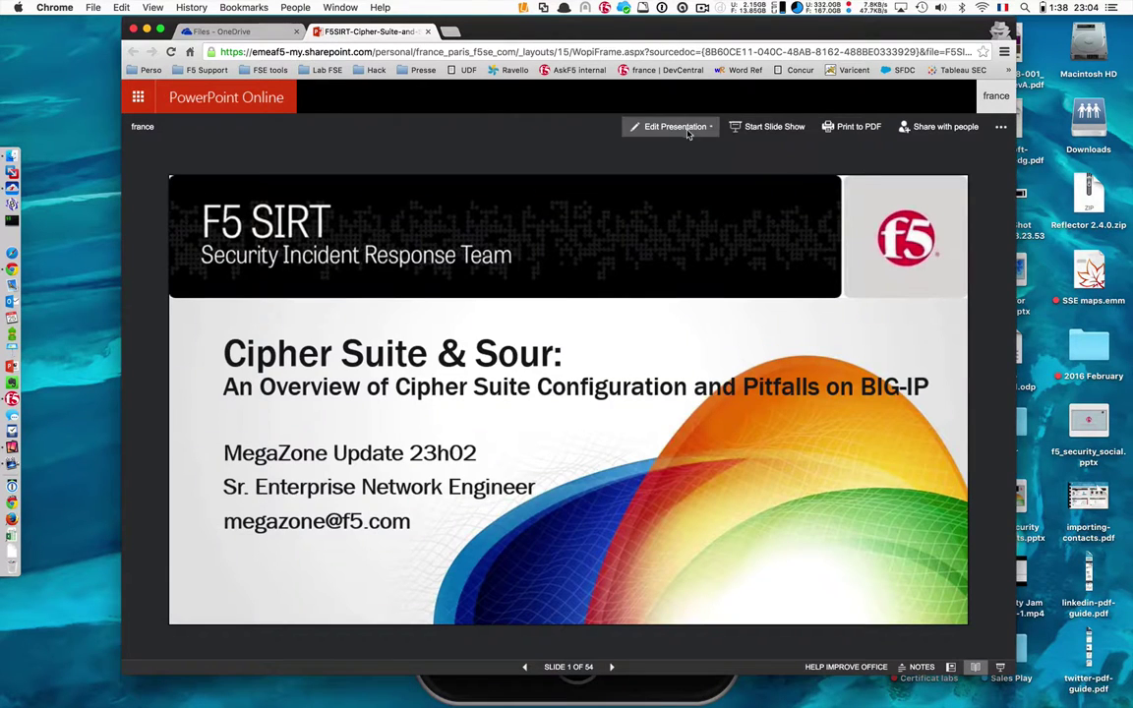
# Edit in PowerPoint Online, changing the subtitle's 23h02 to 'MegaZone Update 23h04'.
pyautogui.click(683, 127)
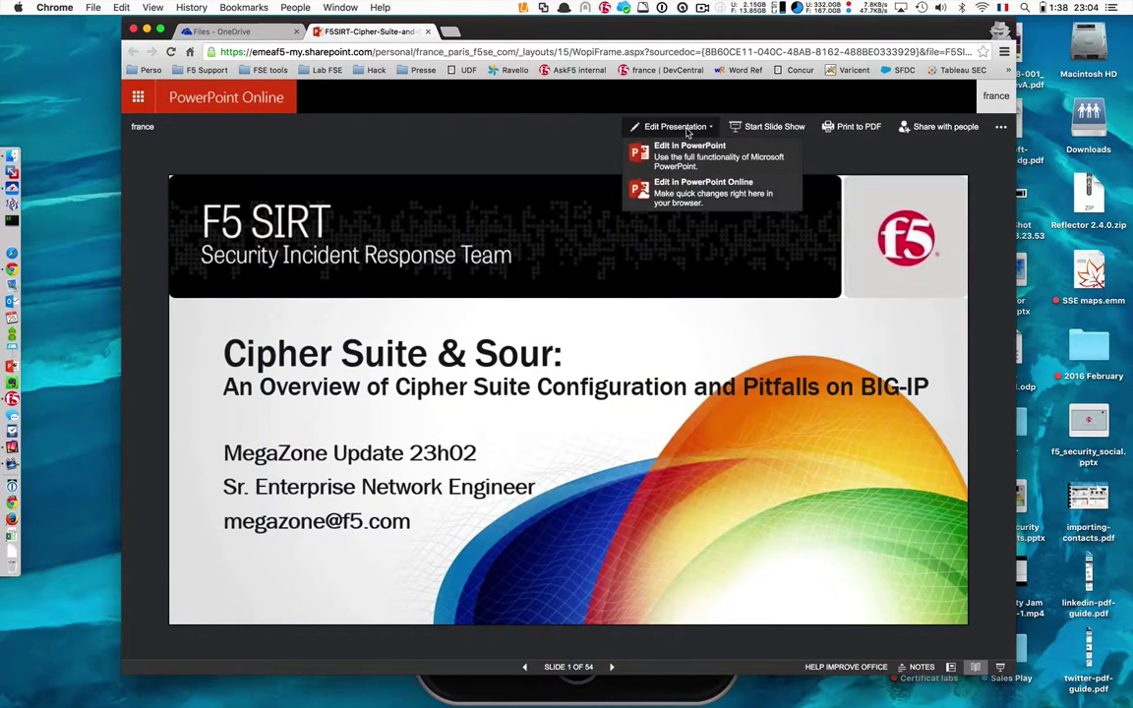
pyautogui.click(679, 187)
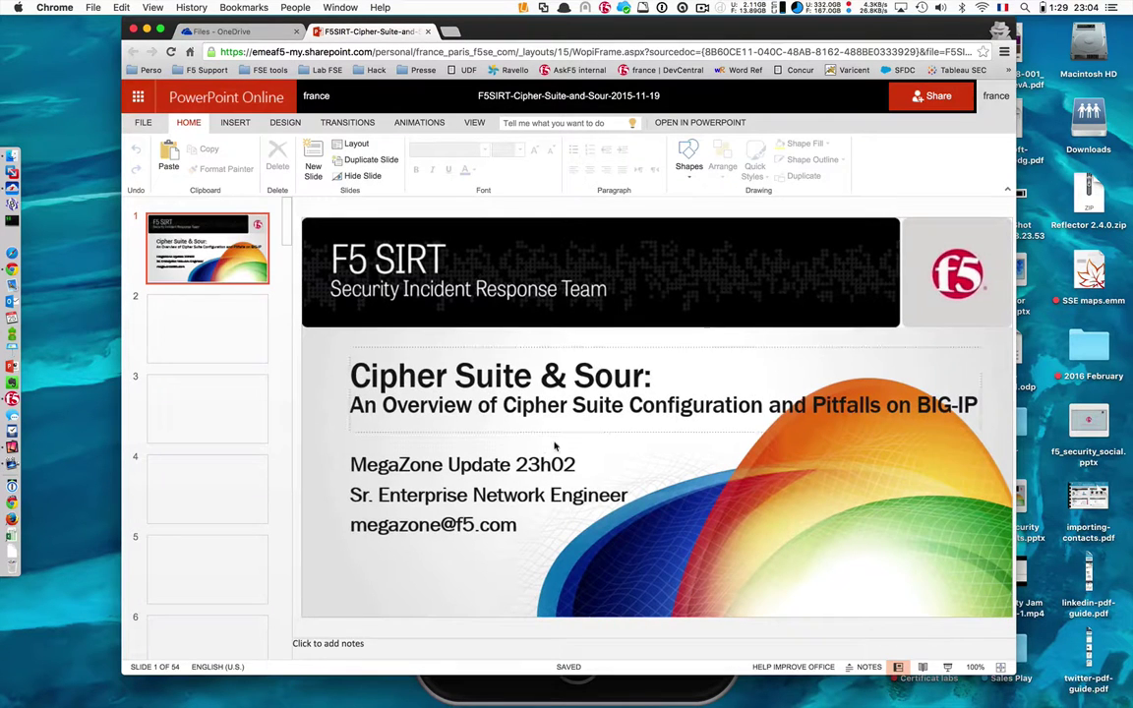
pyautogui.click(548, 465)
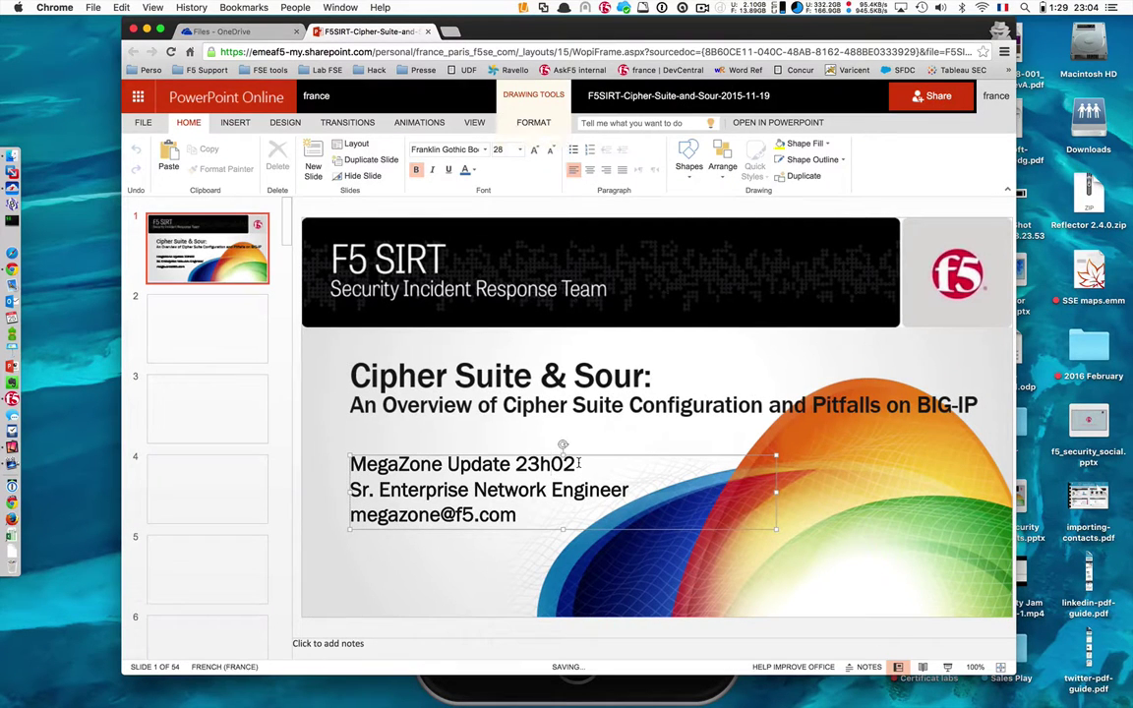
pyautogui.press('BackSpace')
pyautogui.write('4')
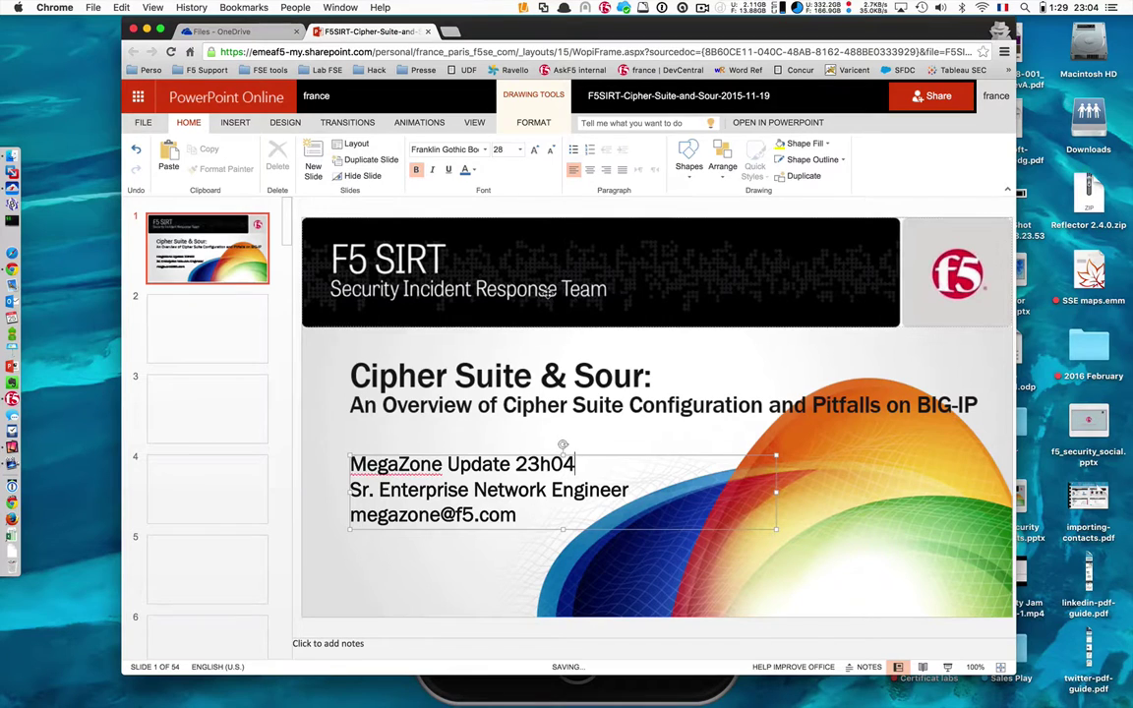
pyautogui.click(545, 210)
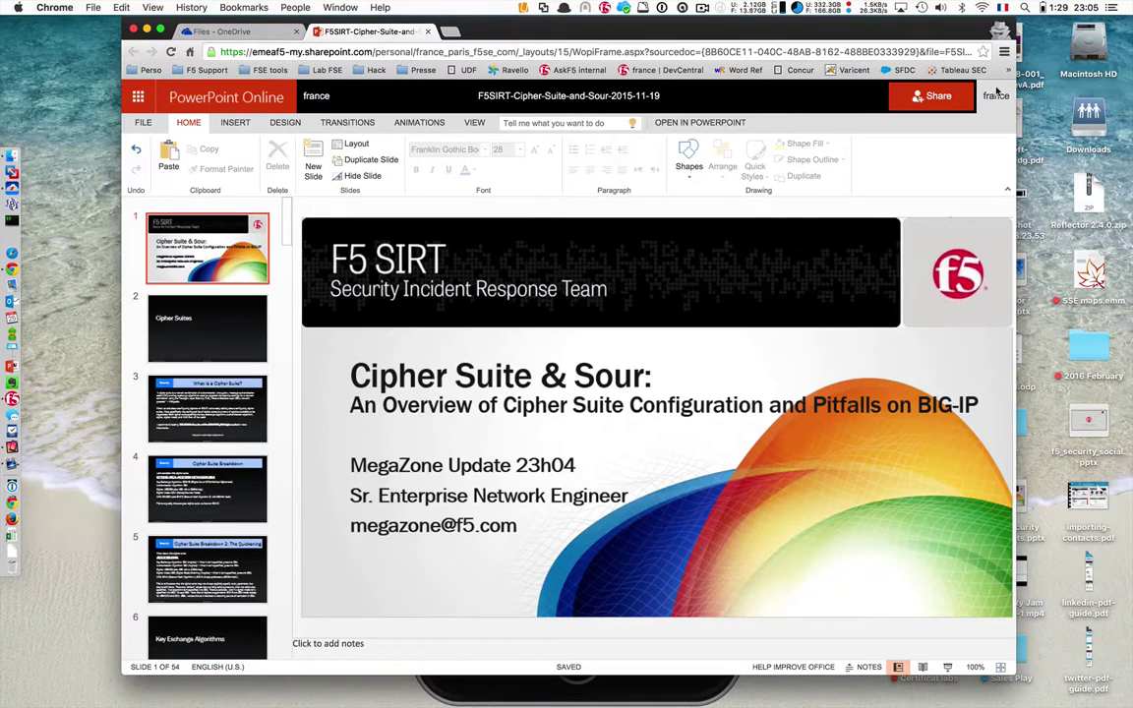
# Return to the OneDrive Files list and reopen the F5SIRT-Cipher-Suite presentation.
pyautogui.click(315, 98)
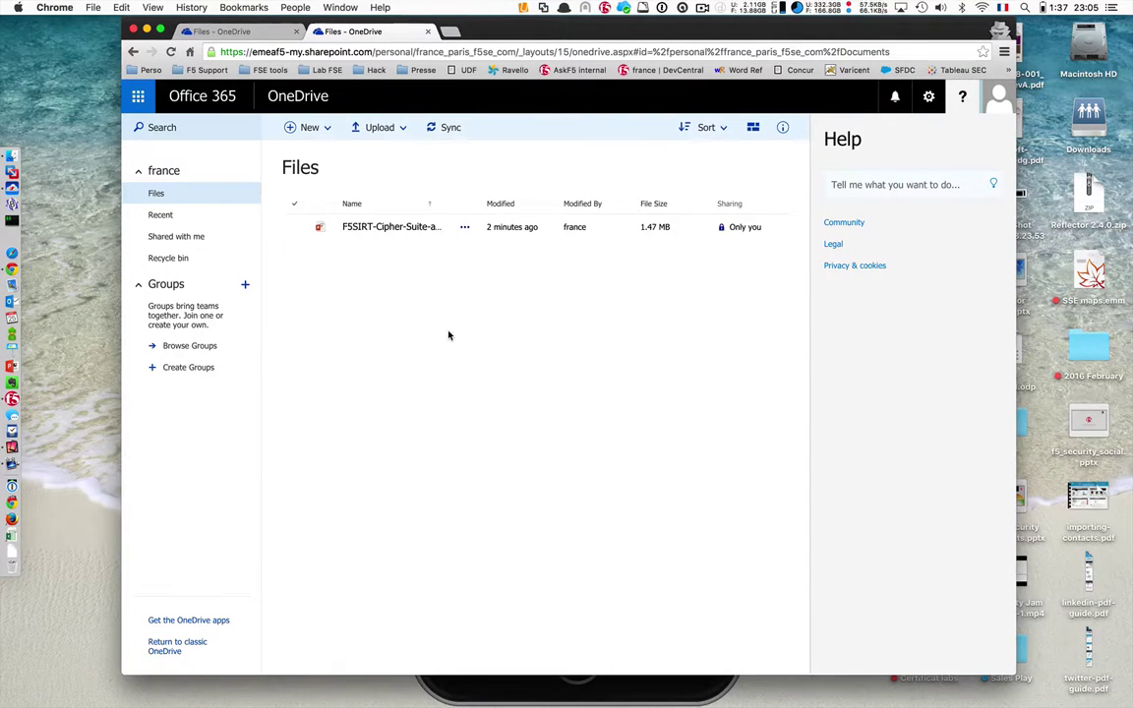
pyautogui.click(390, 227)
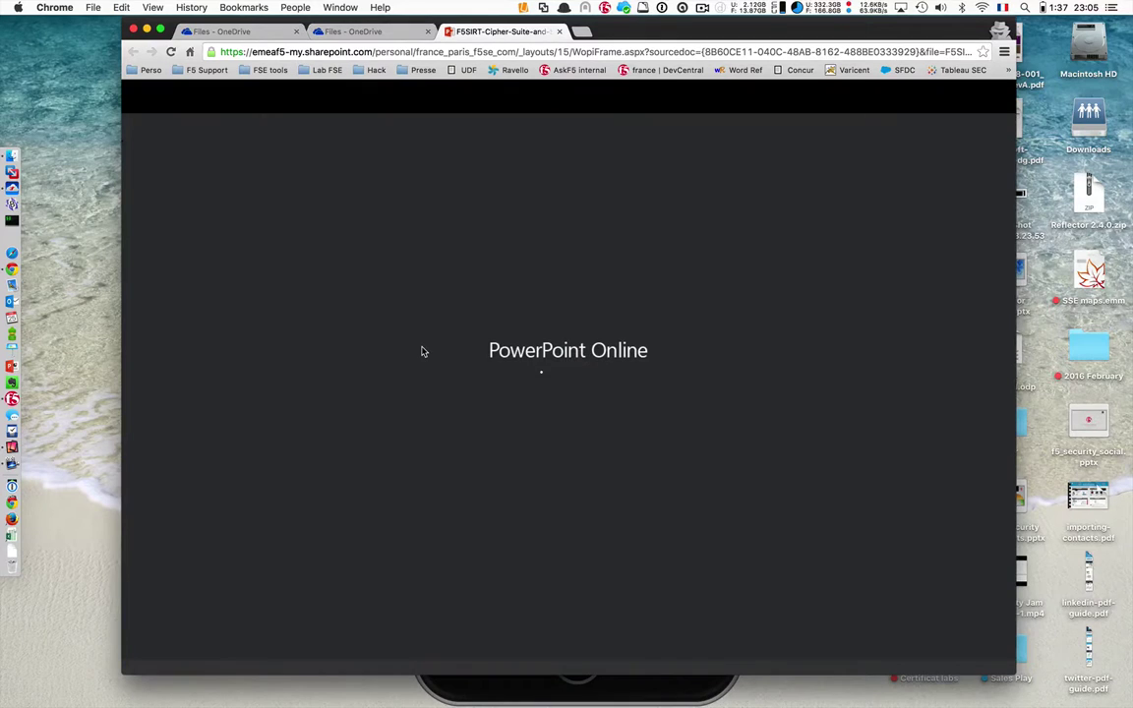